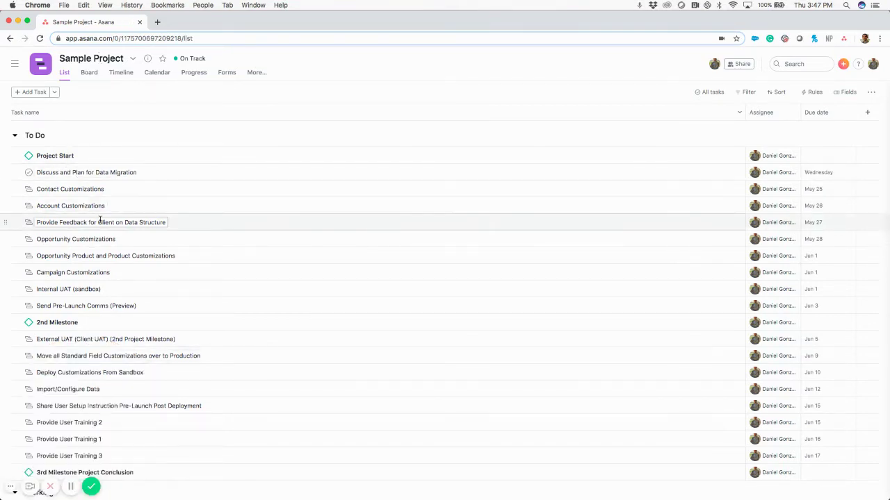
# - Browse Sample Project's Board, Timeline and Calendar views in turn
pyautogui.scroll(-2, 101, 219)
pyautogui.scroll(3, 100, 220)
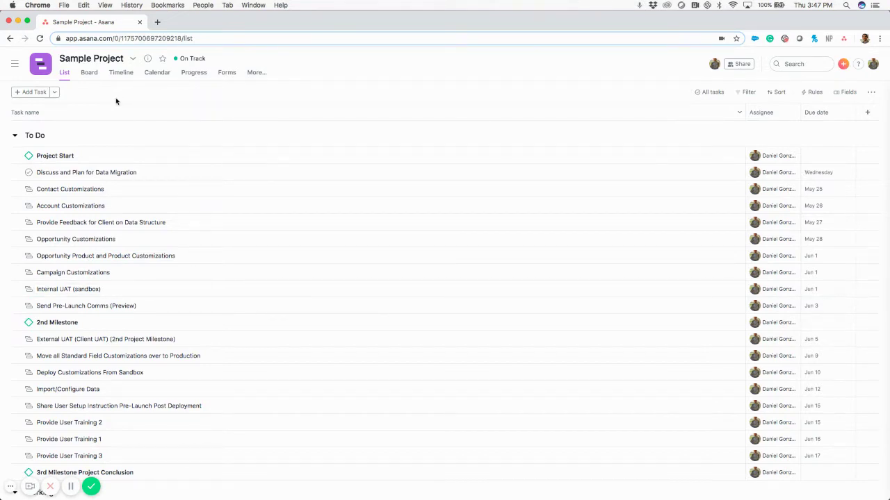
pyautogui.click(89, 73)
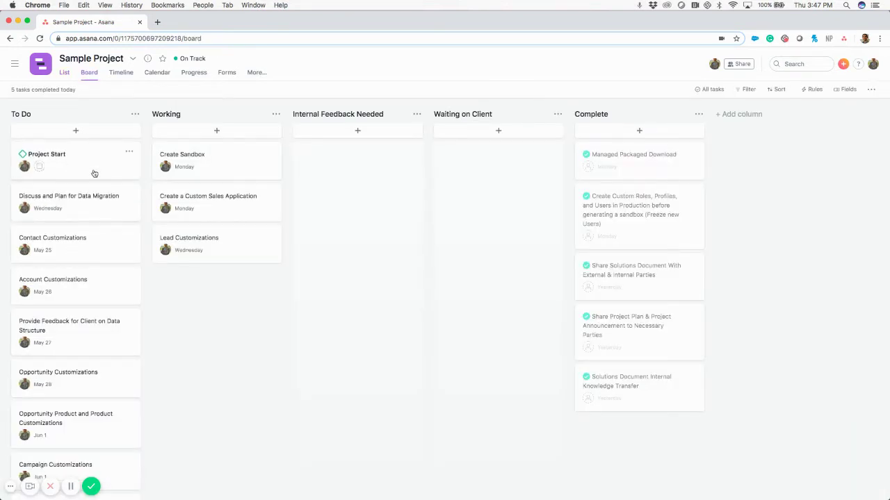
pyautogui.click(121, 73)
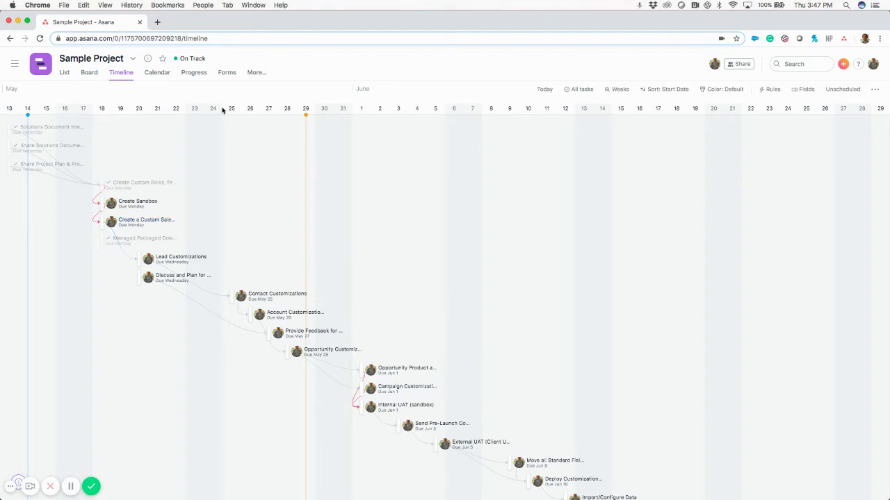
pyautogui.click(158, 74)
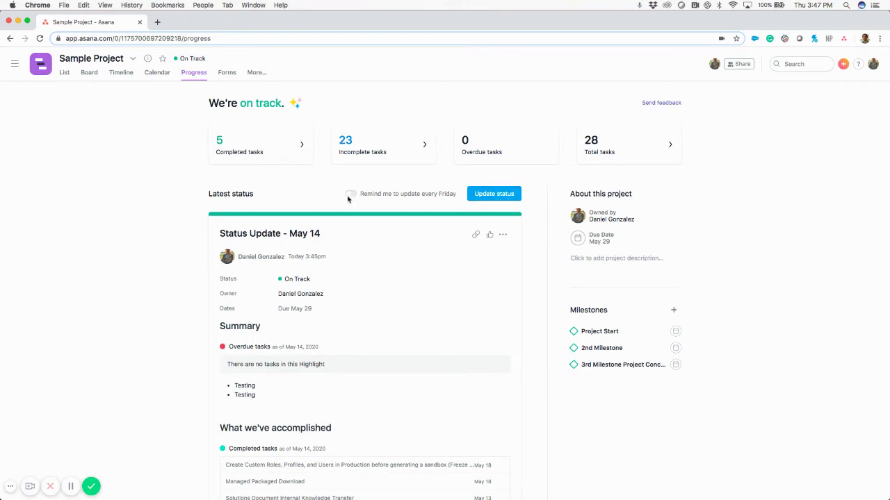
# - On Sample Project's Progress page, start a new status update via Update status
pyautogui.moveTo(343, 199); pyautogui.dragTo(363, 196)
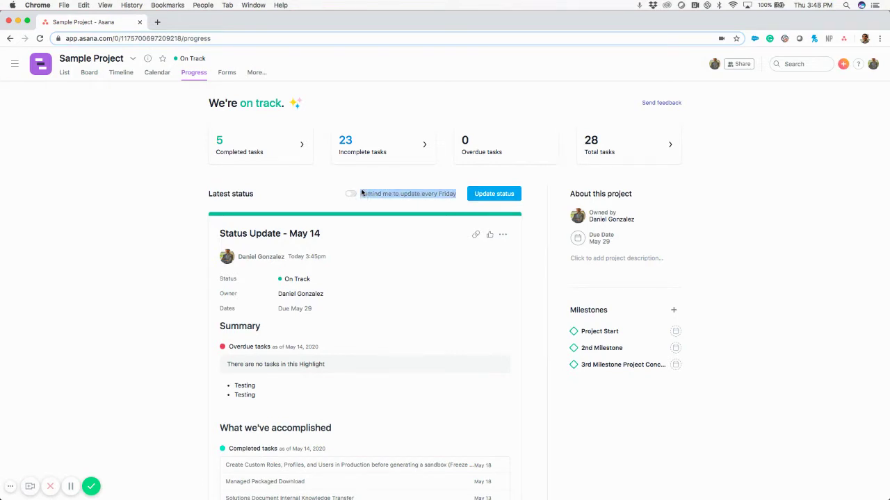
pyautogui.click(369, 181)
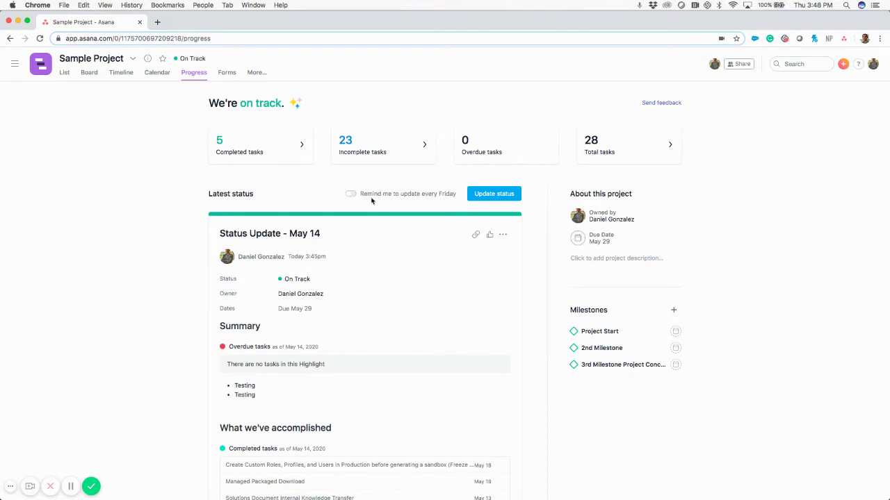
pyautogui.click(481, 198)
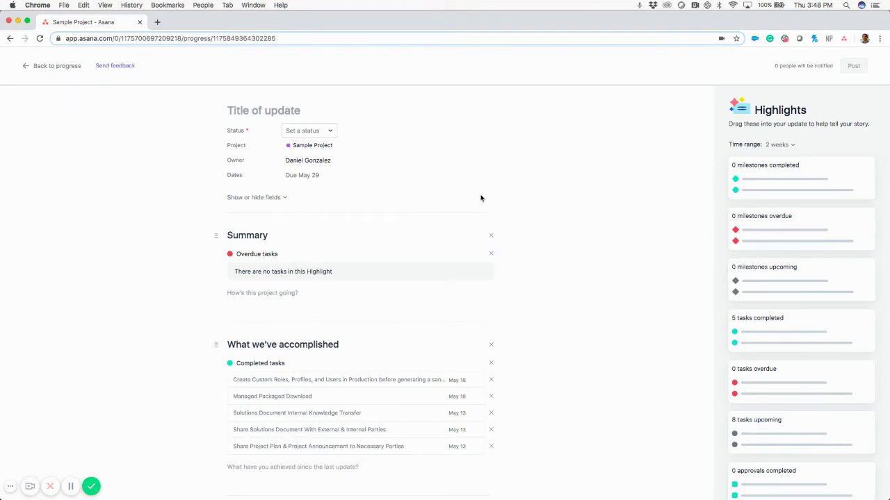
# - Mark the draft update On Track and review its Summary and Highlights sections
pyautogui.click(325, 132)
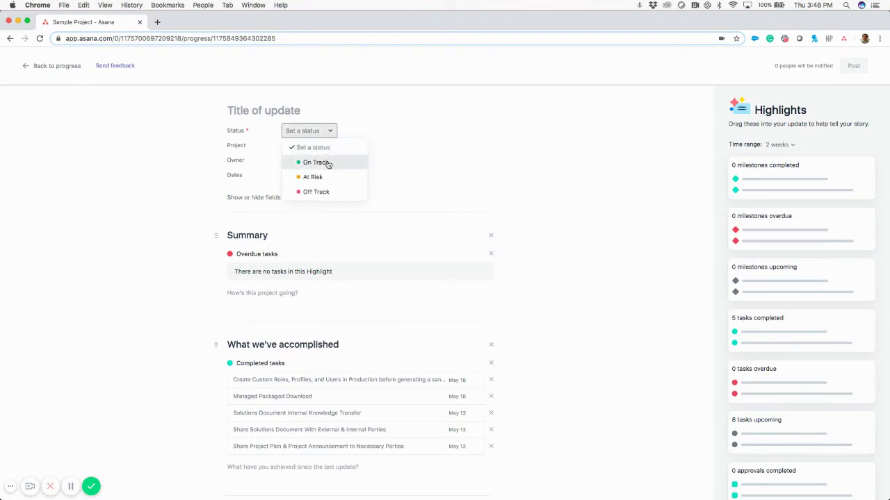
pyautogui.click(327, 163)
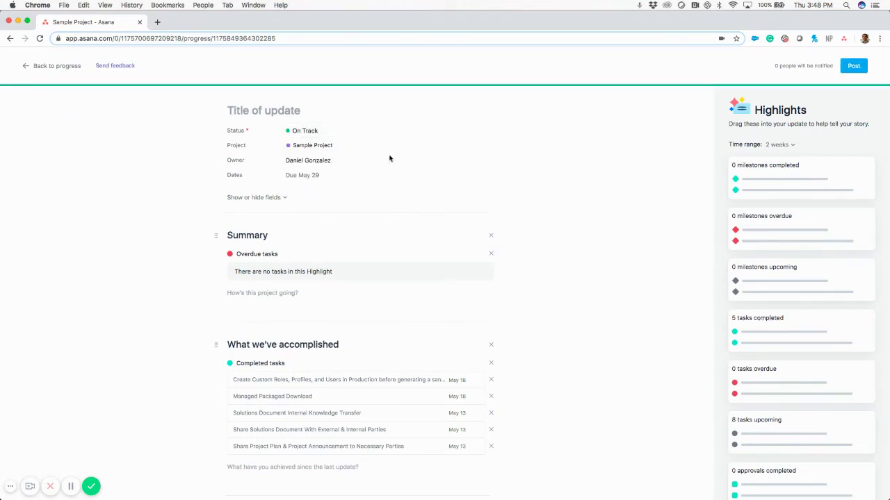
pyautogui.scroll(-1, 421, 221)
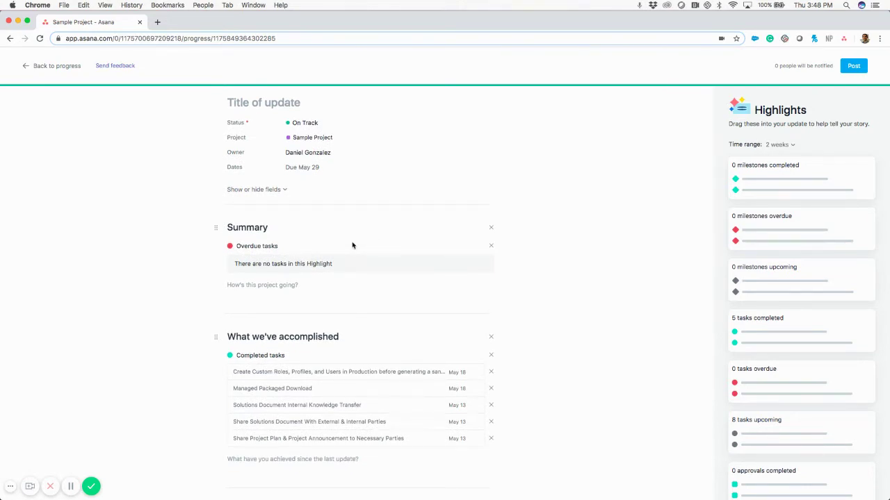
pyautogui.scroll(-2, 353, 244)
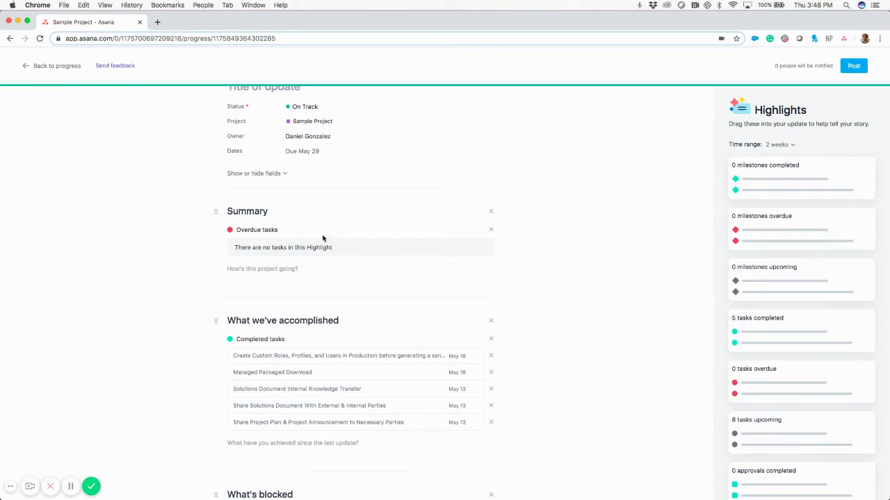
pyautogui.scroll(-2, 387, 345)
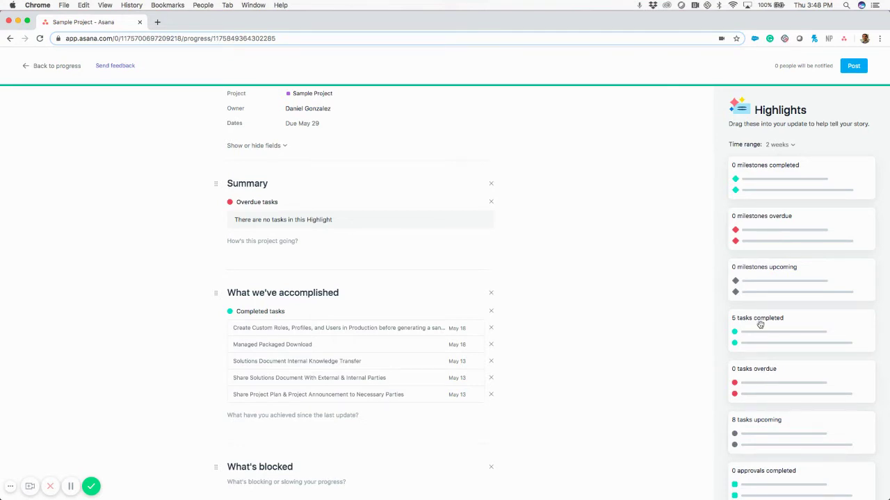
pyautogui.scroll(-3, 772, 349)
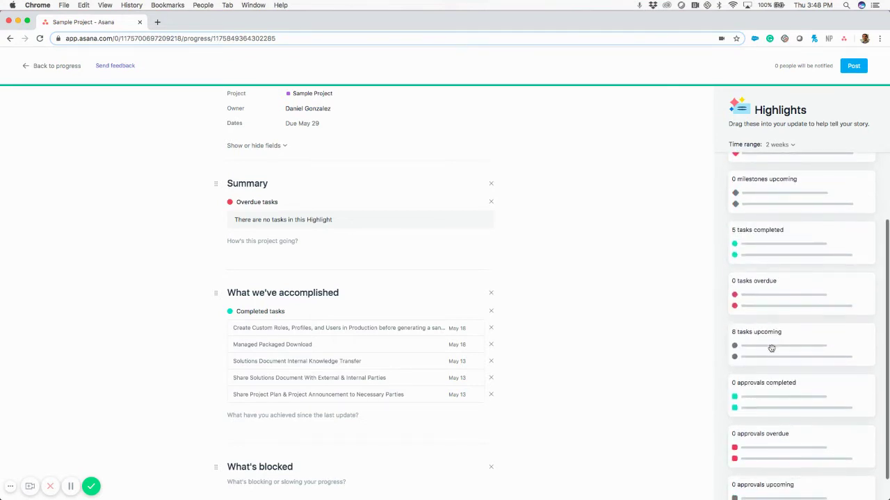
pyautogui.scroll(3, 775, 300)
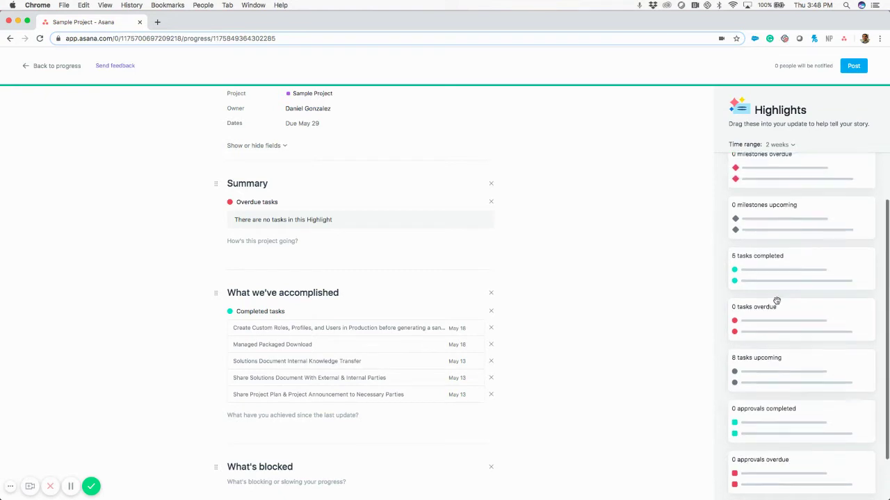
pyautogui.scroll(1, 777, 301)
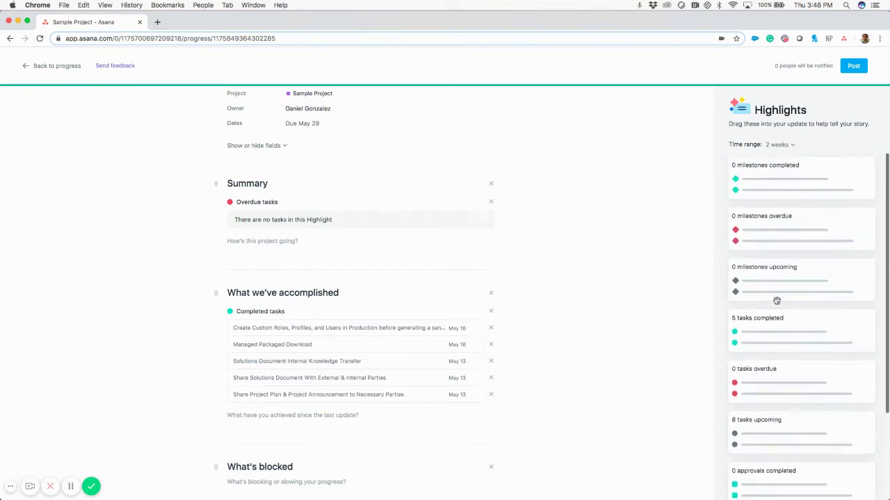
# - Try 3 and 4 weeks for the Highlights time range, then settle on 1 week
pyautogui.click(780, 145)
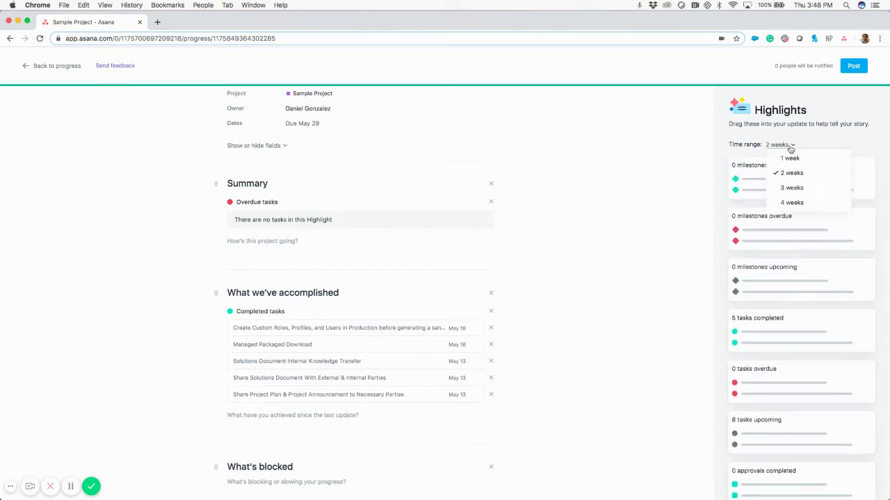
pyautogui.click(793, 192)
pyautogui.click(791, 146)
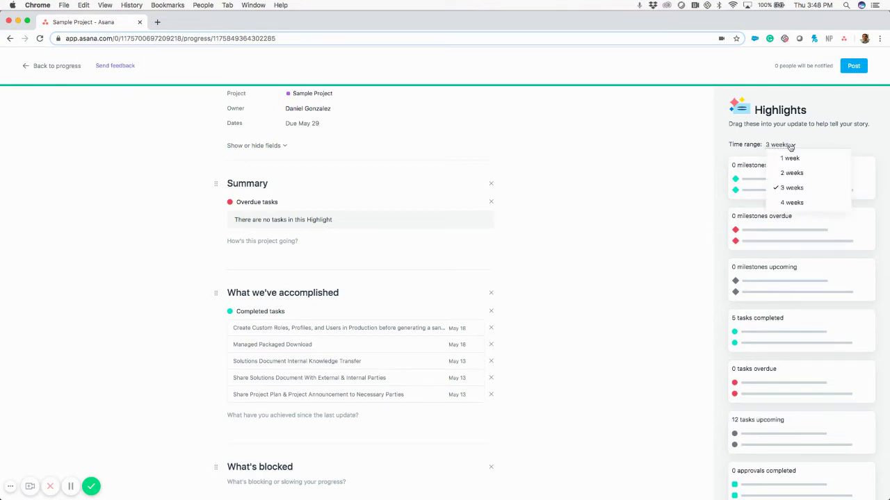
pyautogui.click(790, 202)
pyautogui.click(784, 146)
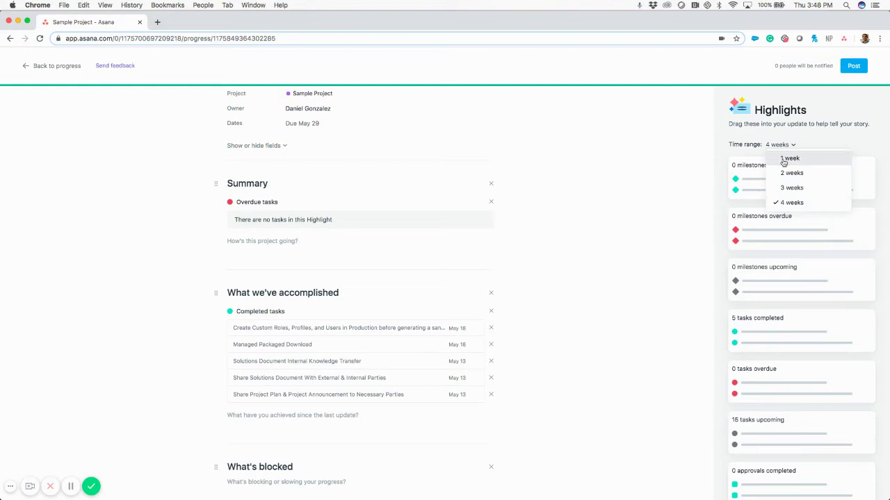
pyautogui.click(785, 160)
pyautogui.scroll(-1, 800, 381)
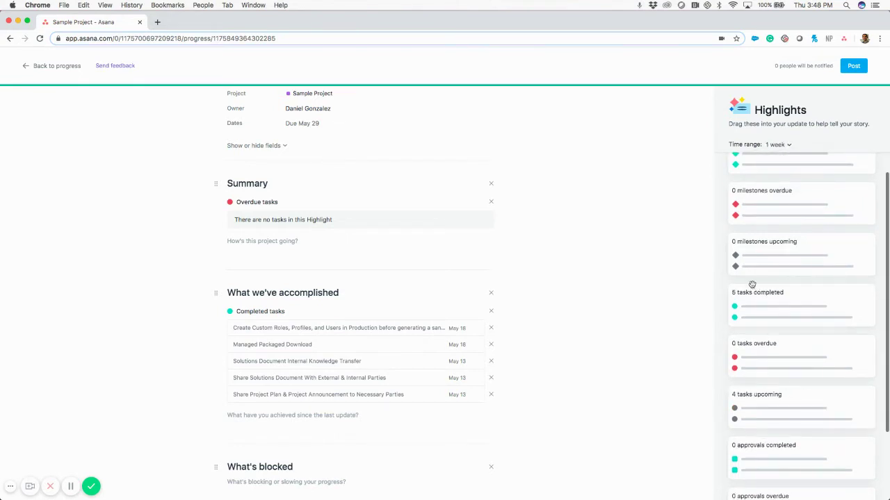
pyautogui.scroll(-3, 782, 317)
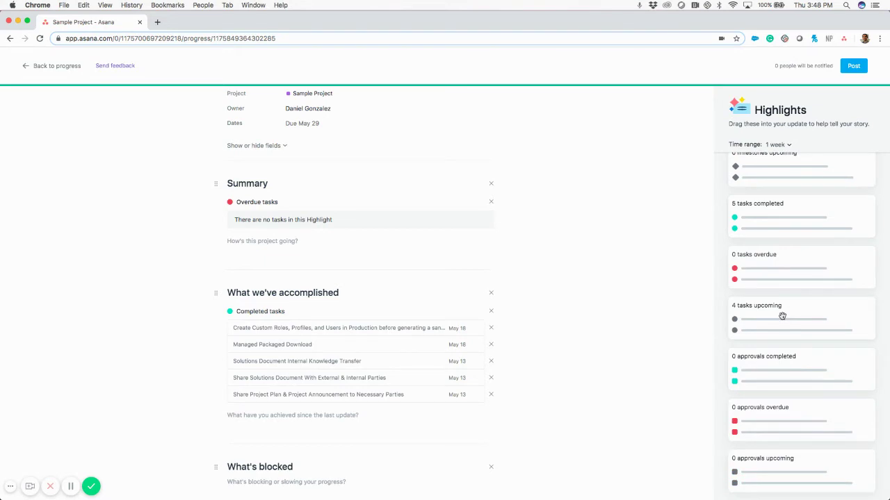
pyautogui.scroll(-1, 507, 217)
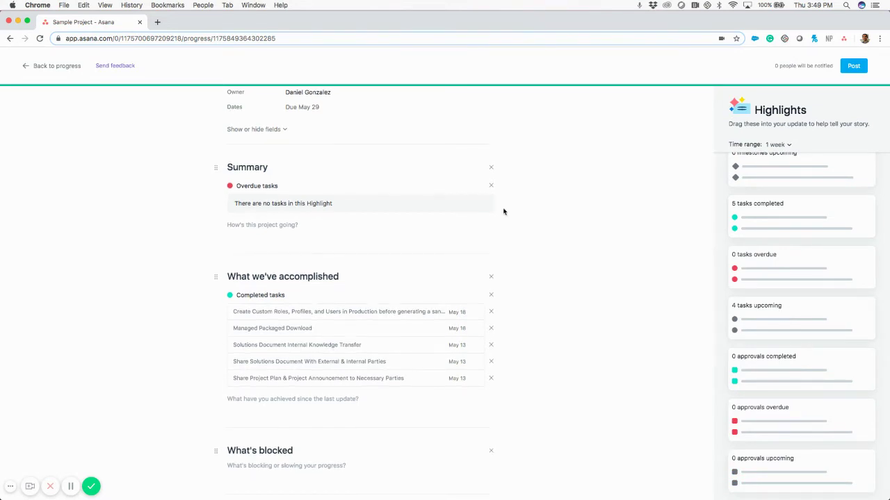
pyautogui.scroll(-4, 504, 212)
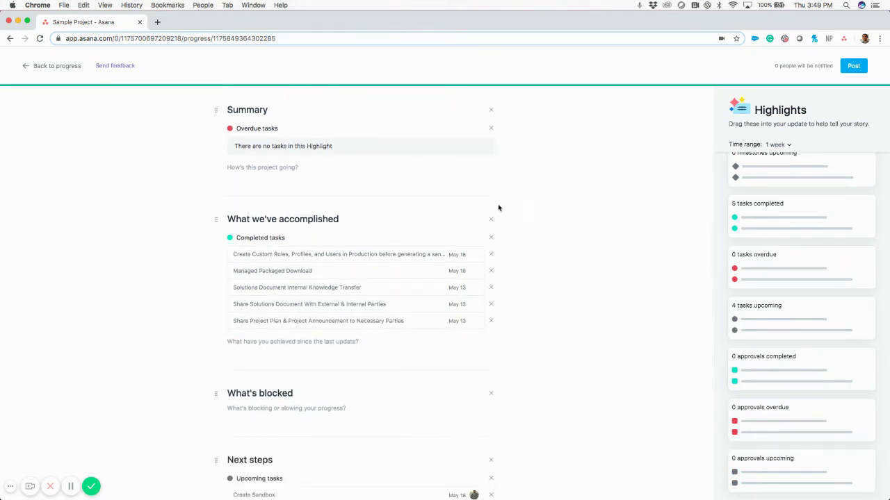
pyautogui.scroll(3, 359, 193)
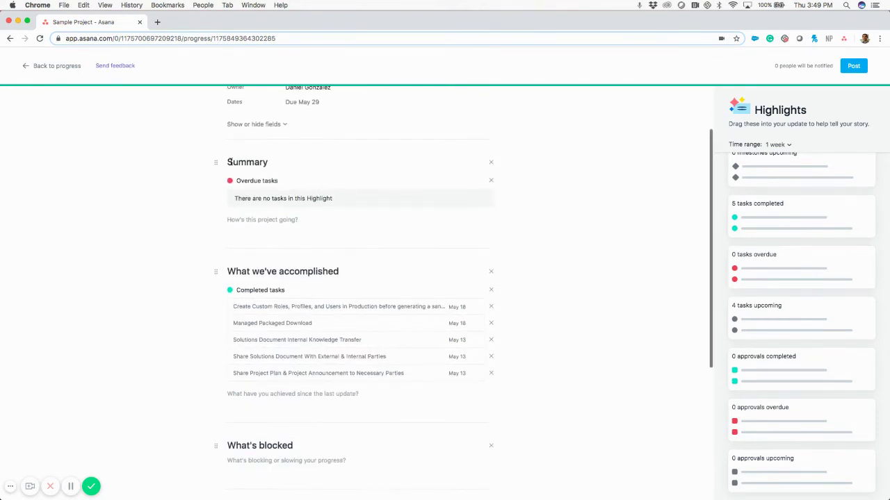
pyautogui.moveTo(230, 162); pyautogui.dragTo(278, 169)
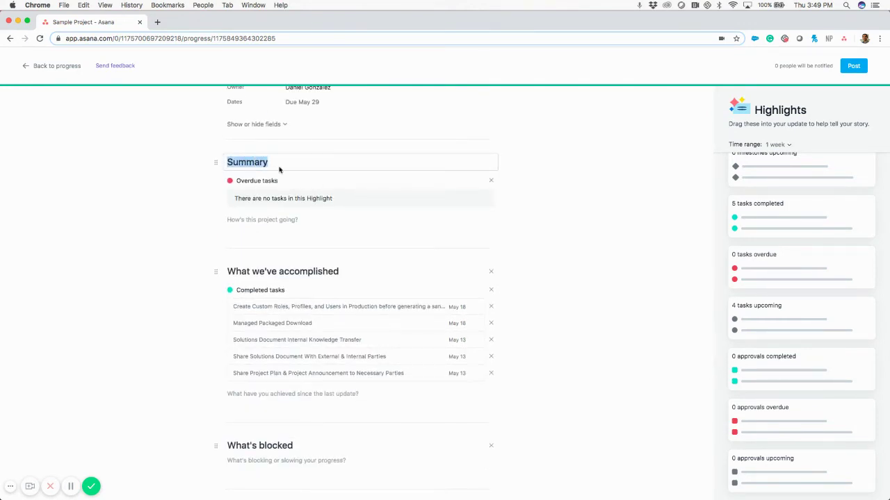
pyautogui.scroll(-4, 274, 280)
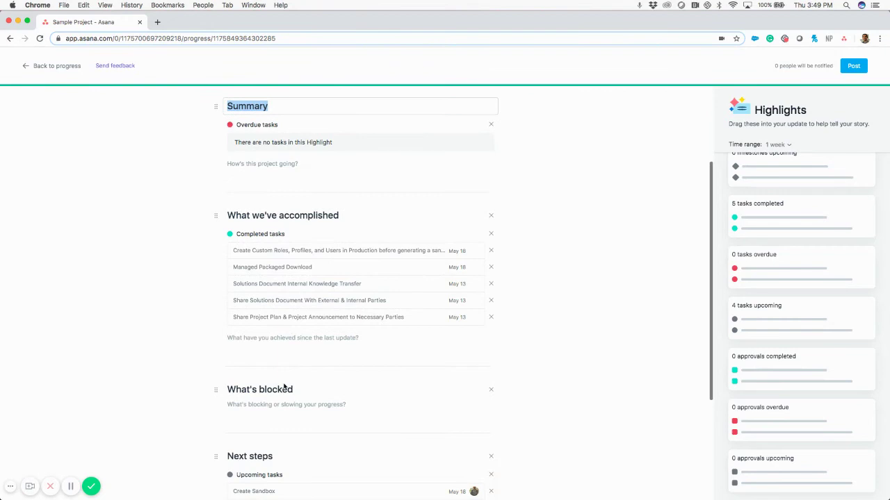
pyautogui.scroll(-2, 271, 449)
pyautogui.scroll(5, 269, 407)
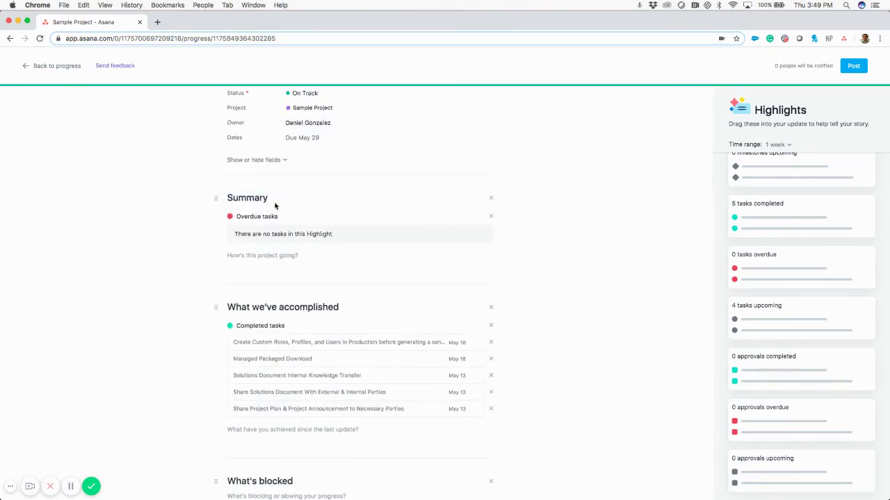
pyautogui.click(276, 204)
pyautogui.scroll(-3, 299, 357)
pyautogui.scroll(-3, 297, 356)
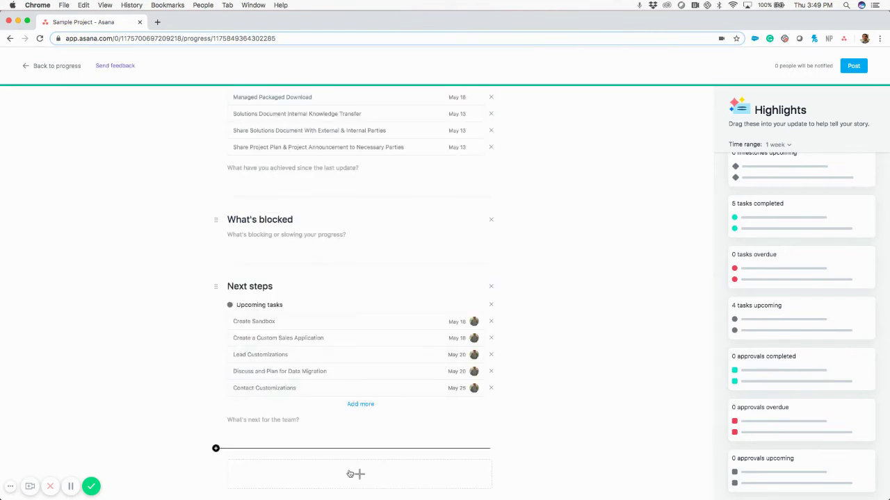
pyautogui.scroll(7, 353, 483)
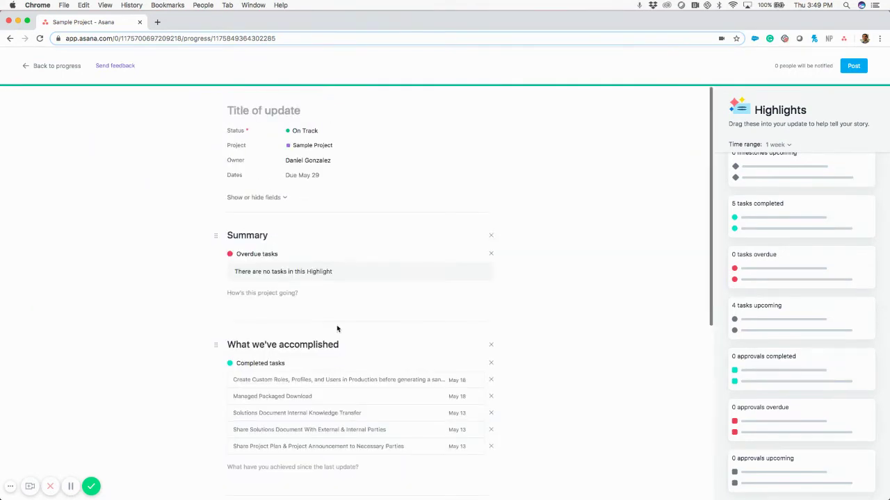
pyautogui.click(282, 292)
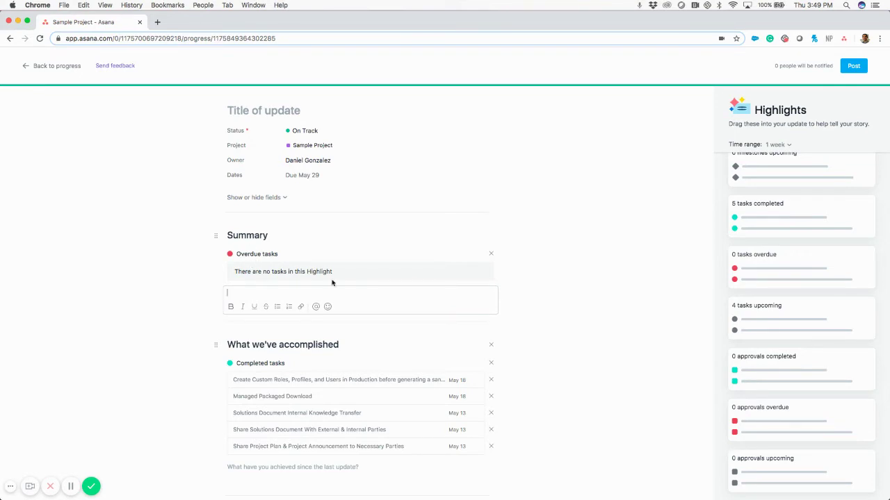
pyautogui.click(560, 302)
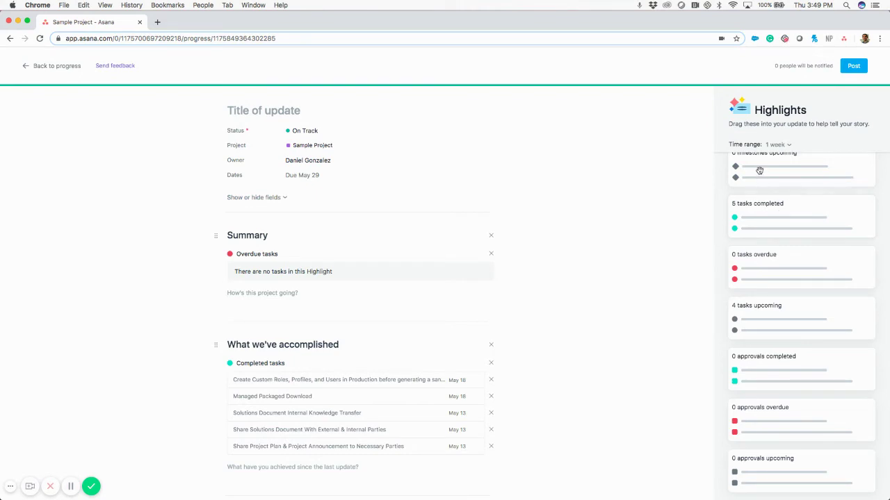
# - Drag the '5 tasks completed' card into Summary, then remove the Overdue and Completed tasks highlights
pyautogui.moveTo(743, 224); pyautogui.dragTo(399, 298)
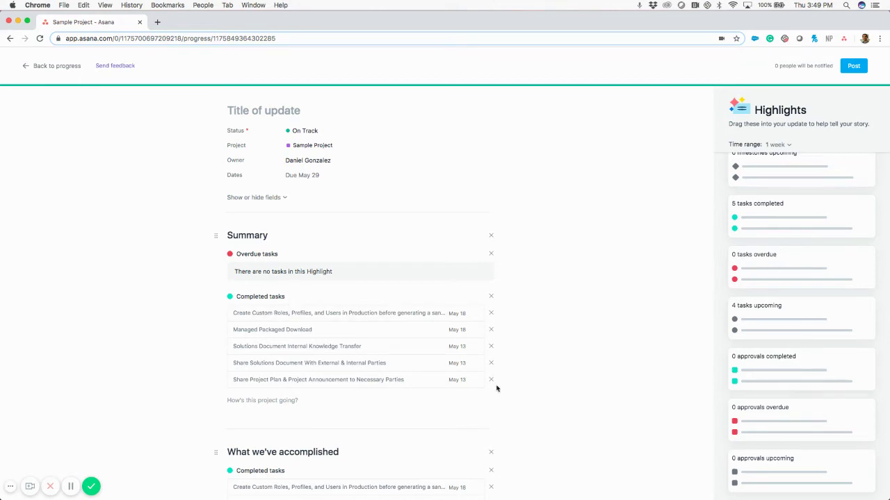
pyautogui.click(492, 257)
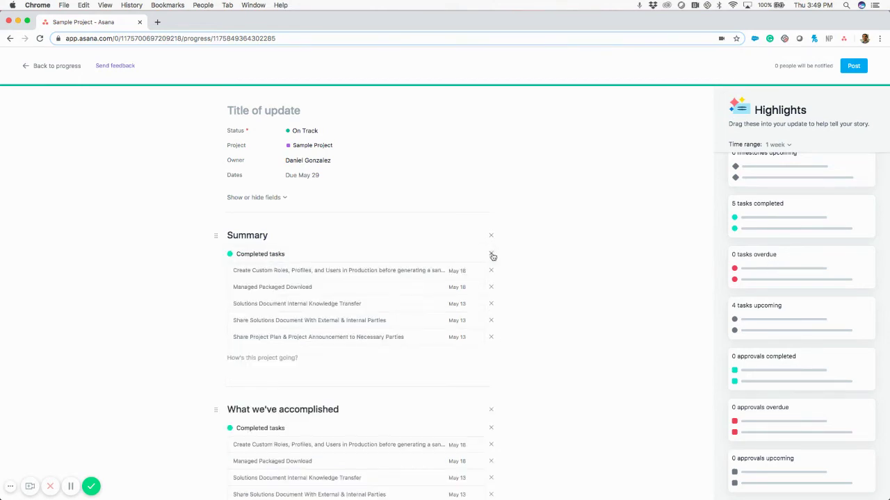
pyautogui.click(492, 255)
pyautogui.scroll(-1, 455, 325)
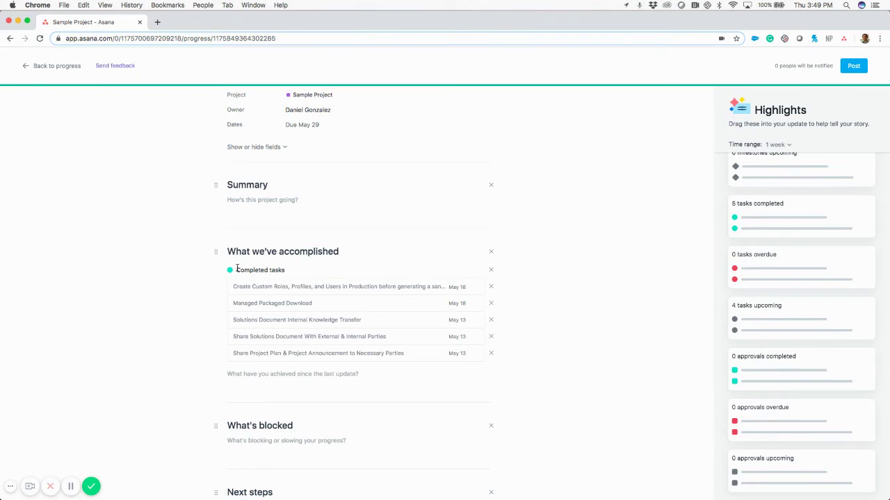
# - Review the Completed tasks, What's blocked and next-steps sections, then begin editing the title
pyautogui.moveTo(238, 269); pyautogui.dragTo(291, 276)
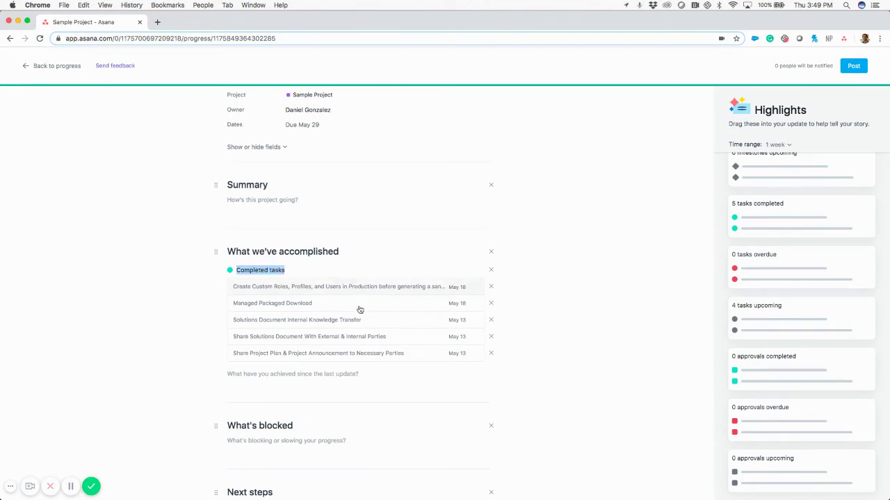
pyautogui.scroll(-5, 381, 404)
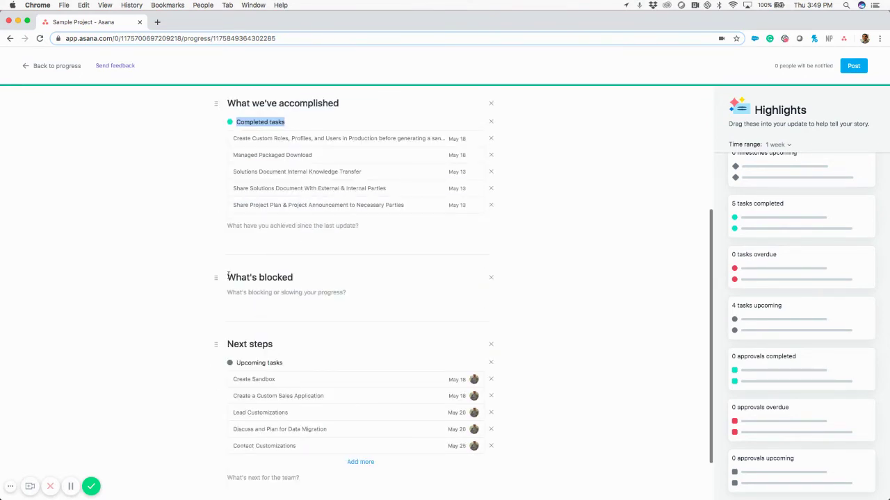
pyautogui.moveTo(227, 277); pyautogui.dragTo(296, 278)
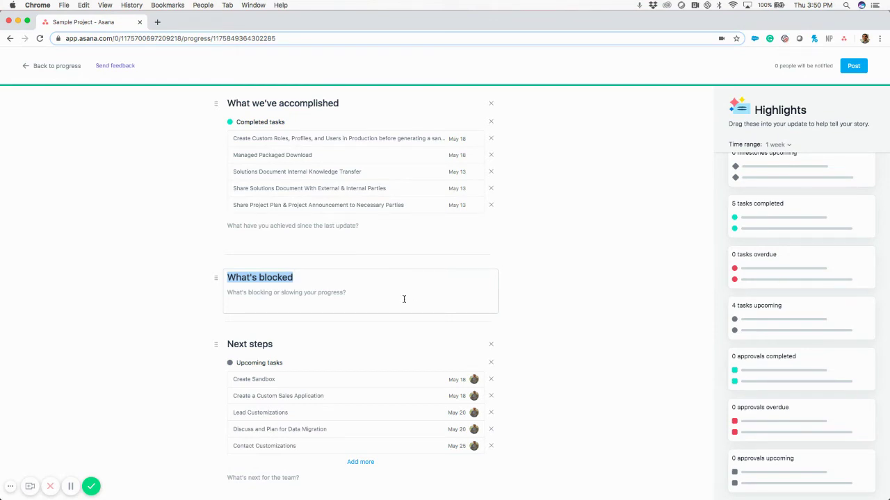
pyautogui.scroll(-2, 404, 299)
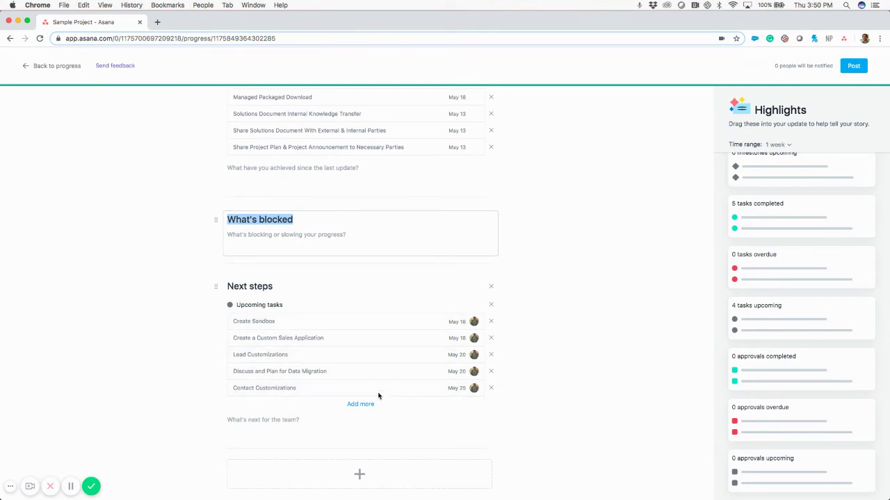
pyautogui.click(329, 424)
pyautogui.click(584, 421)
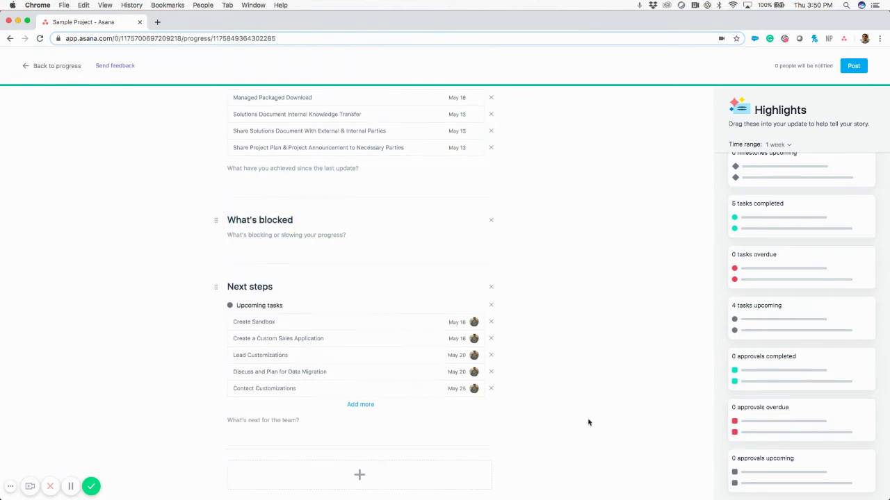
pyautogui.scroll(5, 588, 422)
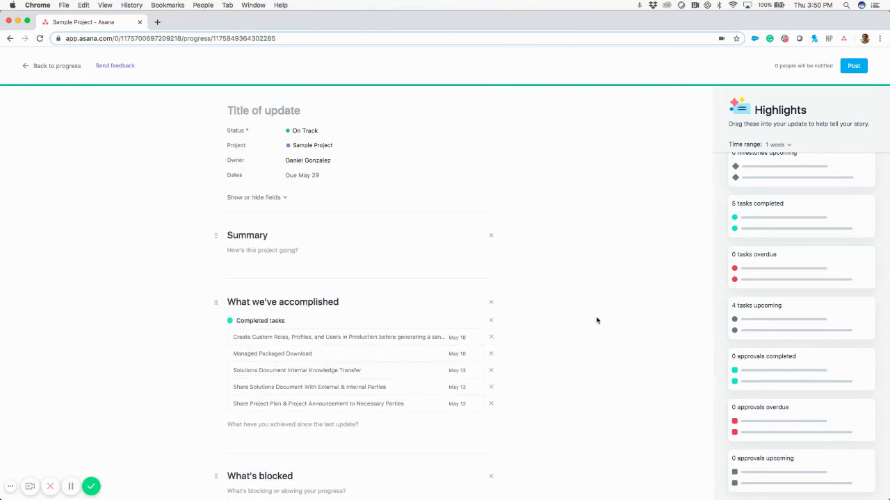
pyautogui.click(257, 108)
# - Post the On Track May 14 update and read through its completed and upcoming tasks
pyautogui.click(853, 68)
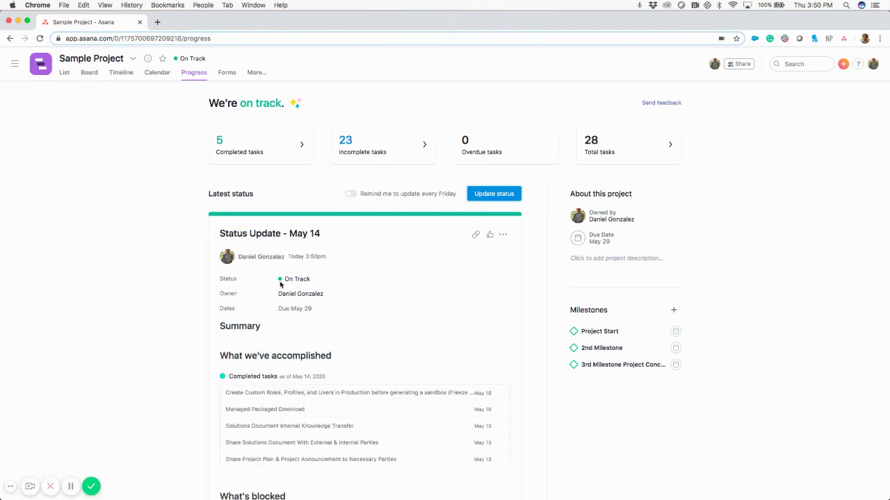
pyautogui.scroll(-1, 406, 368)
pyautogui.scroll(-4, 399, 362)
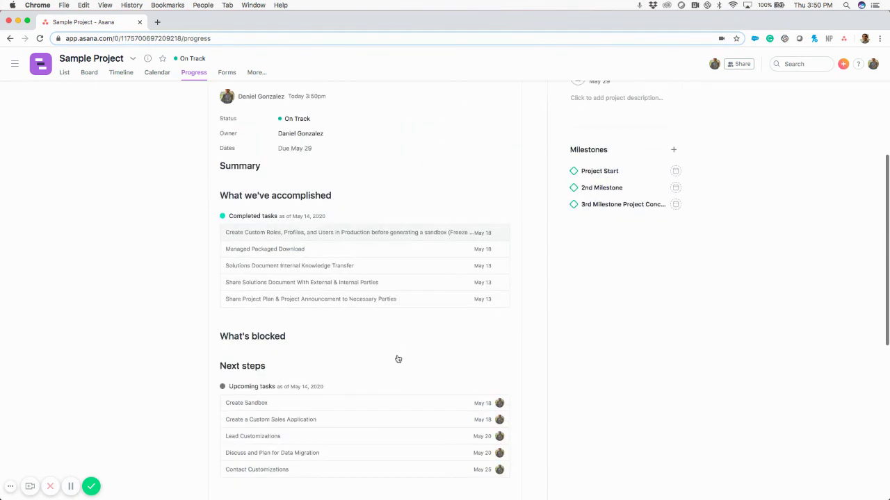
pyautogui.scroll(-2, 396, 348)
pyautogui.scroll(-3, 395, 342)
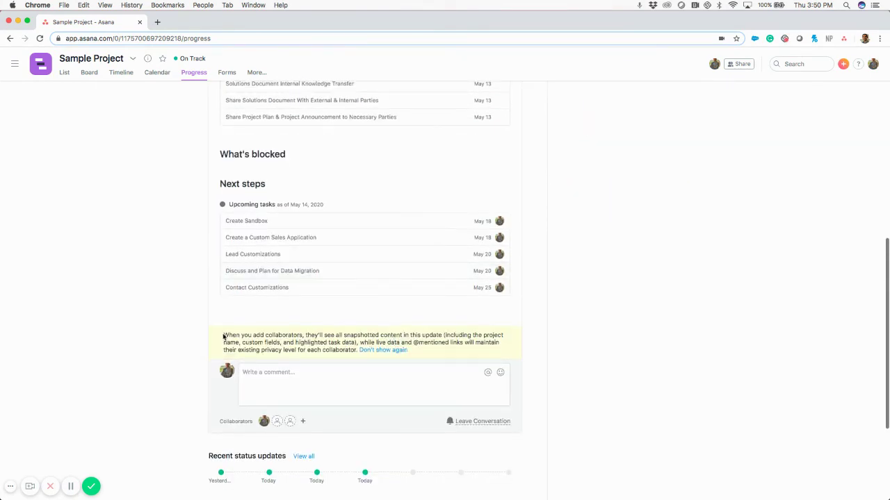
pyautogui.moveTo(223, 336); pyautogui.dragTo(455, 356)
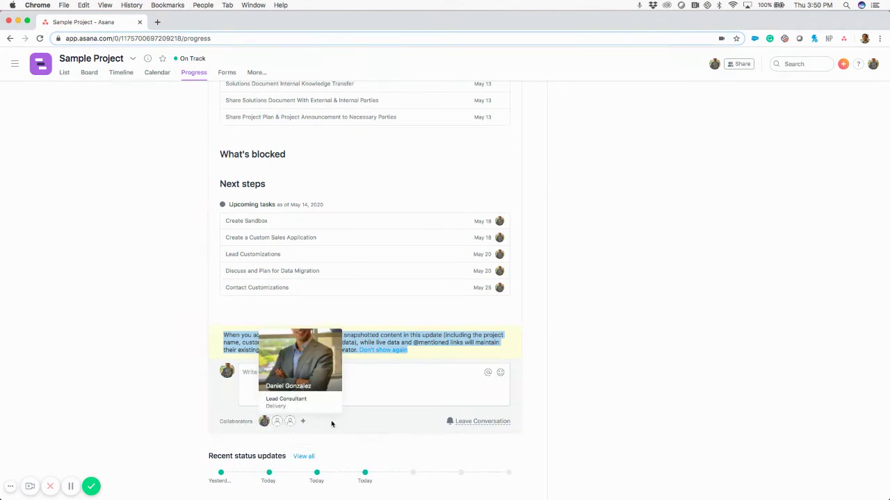
pyautogui.click(363, 429)
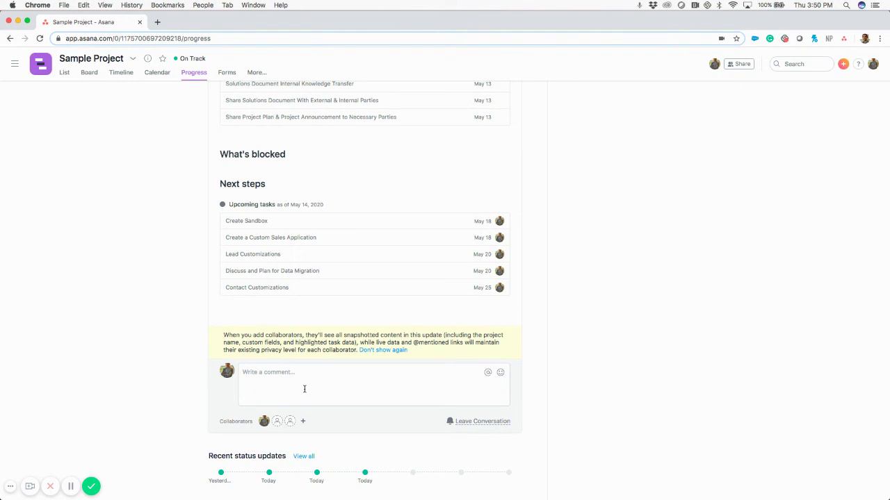
pyautogui.scroll(5, 304, 389)
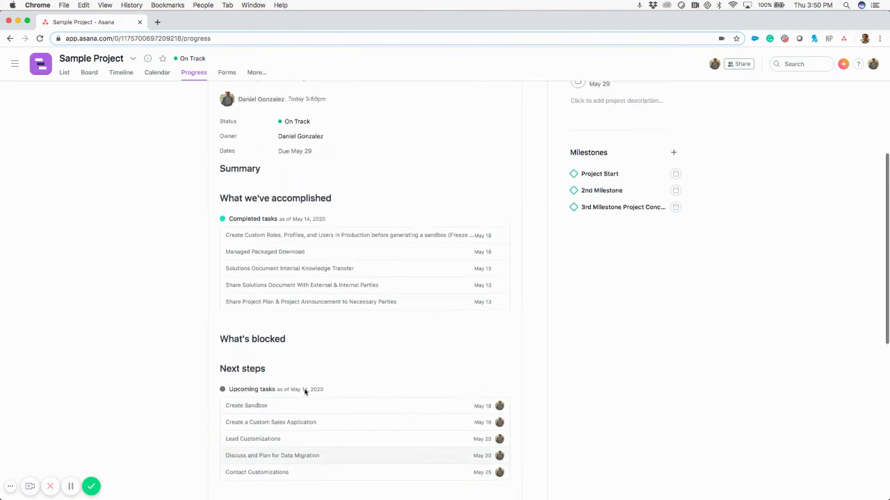
pyautogui.scroll(3, 304, 392)
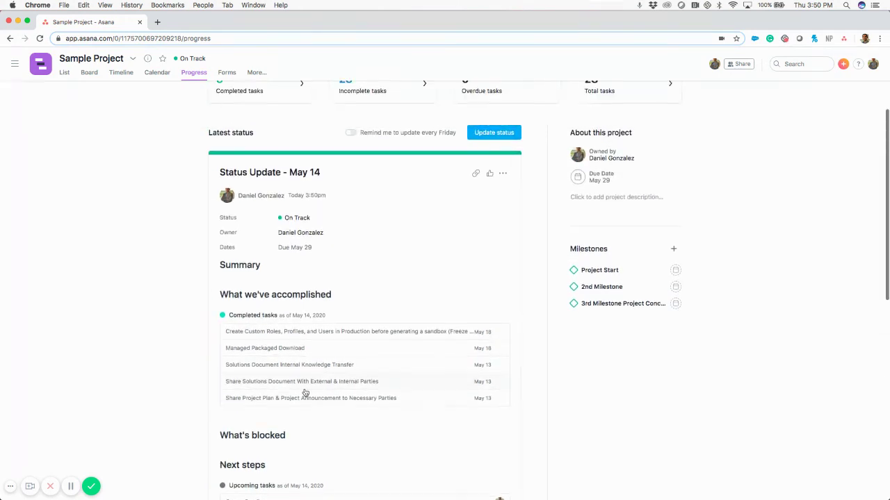
pyautogui.scroll(1, 305, 393)
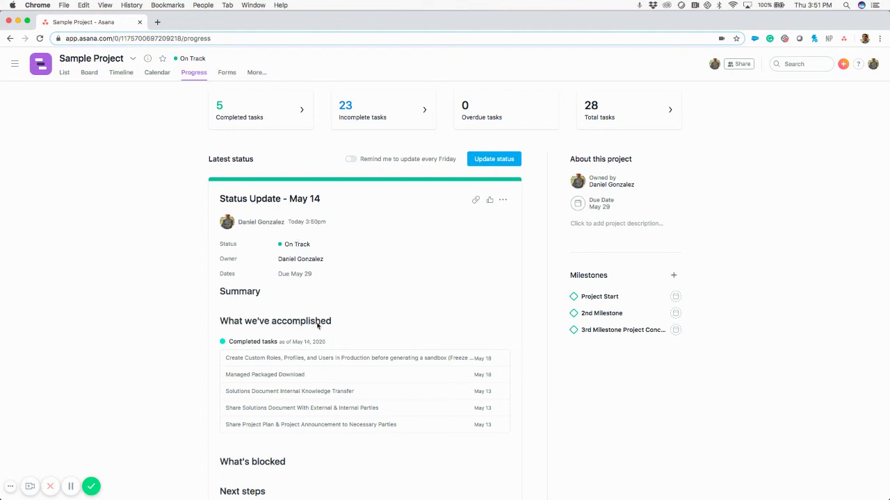
pyautogui.scroll(-2, 374, 271)
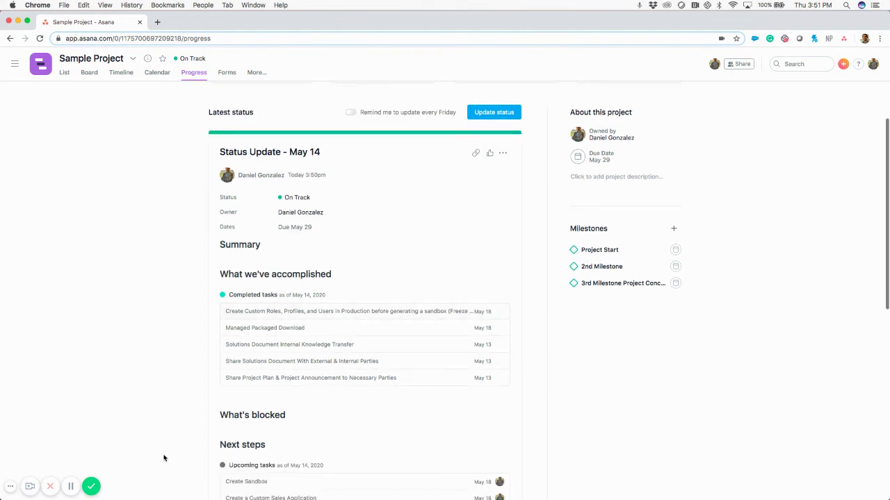